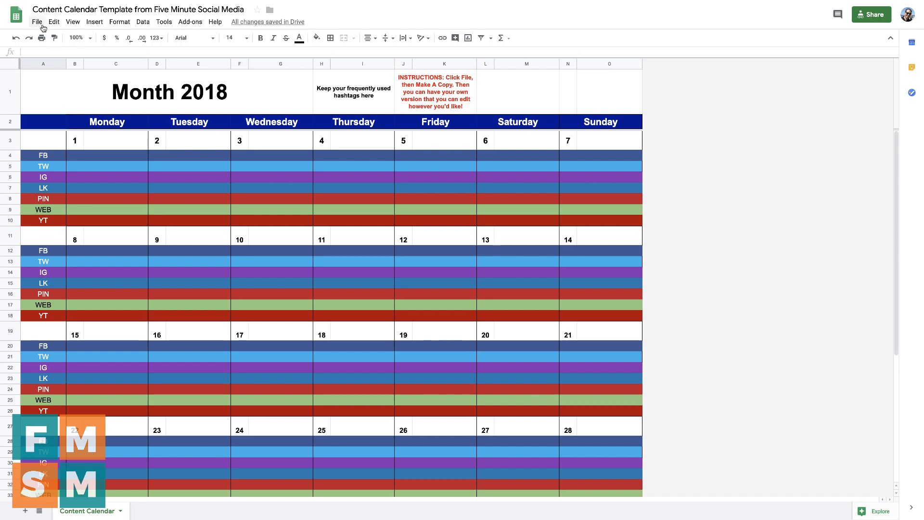
Make a copy of the content calendar template in the FMSM folder, keeping the suggested name
left_click(37, 22)
left_click(78, 103)
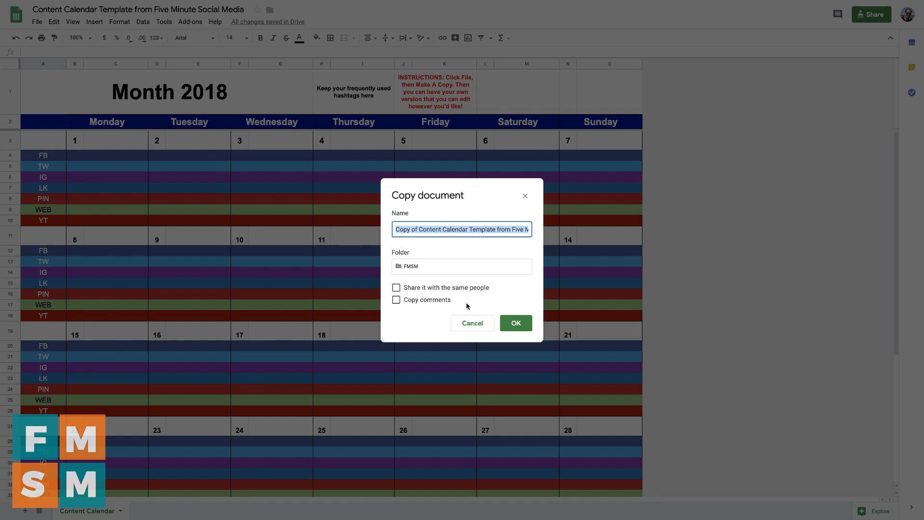
left_click(515, 324)
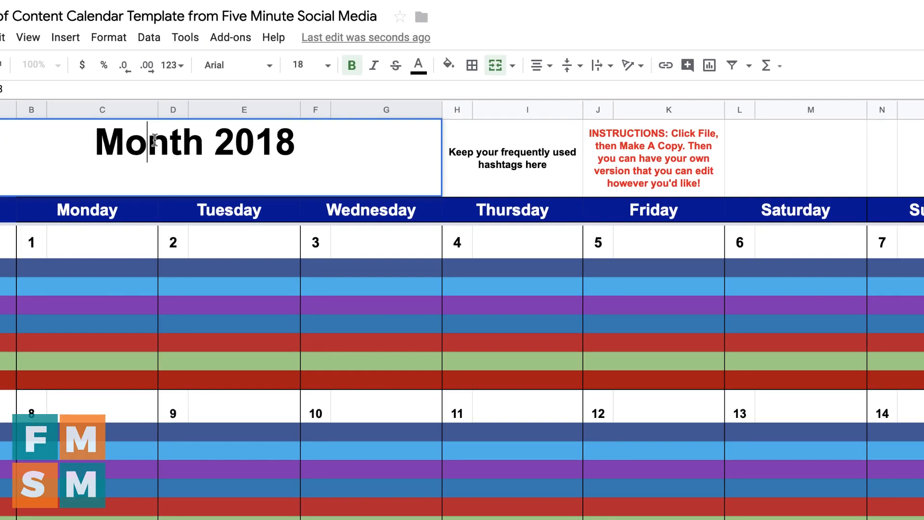
Change the calendar's title to August 2018
double_click(145, 91)
type("August")
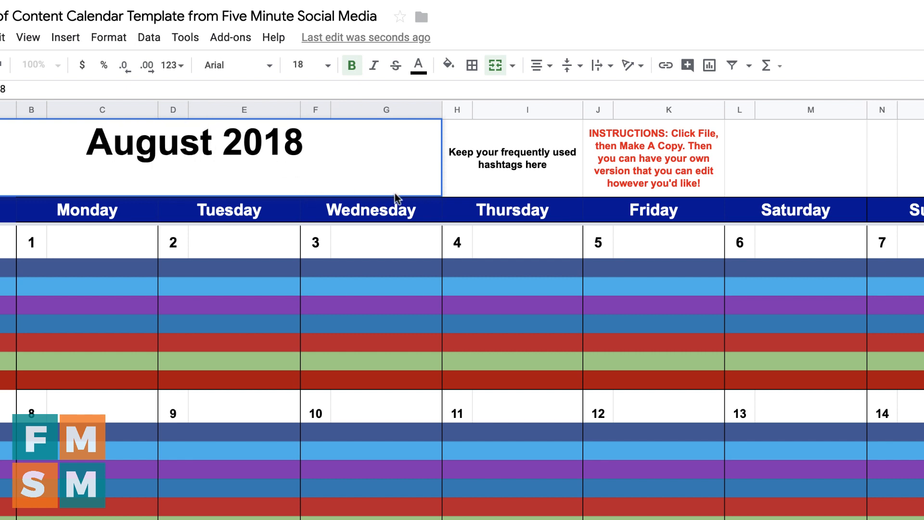
left_click(486, 159)
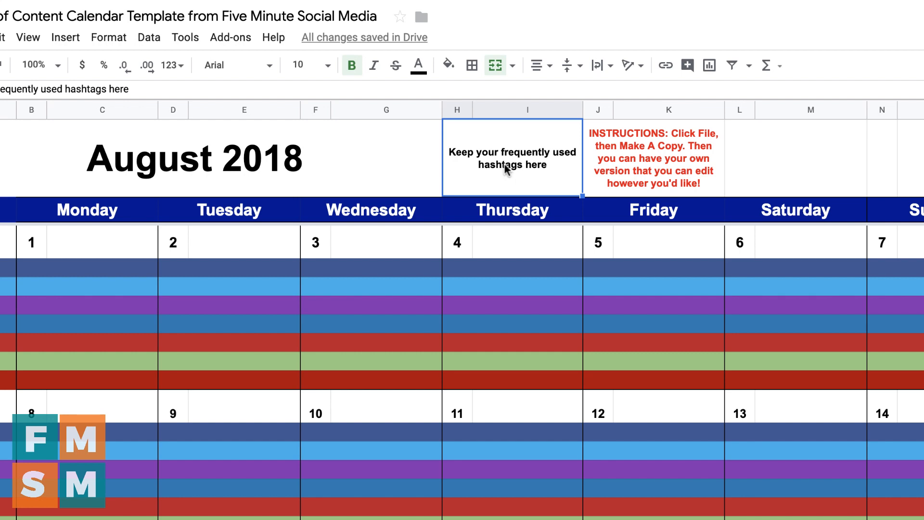
left_click(644, 162)
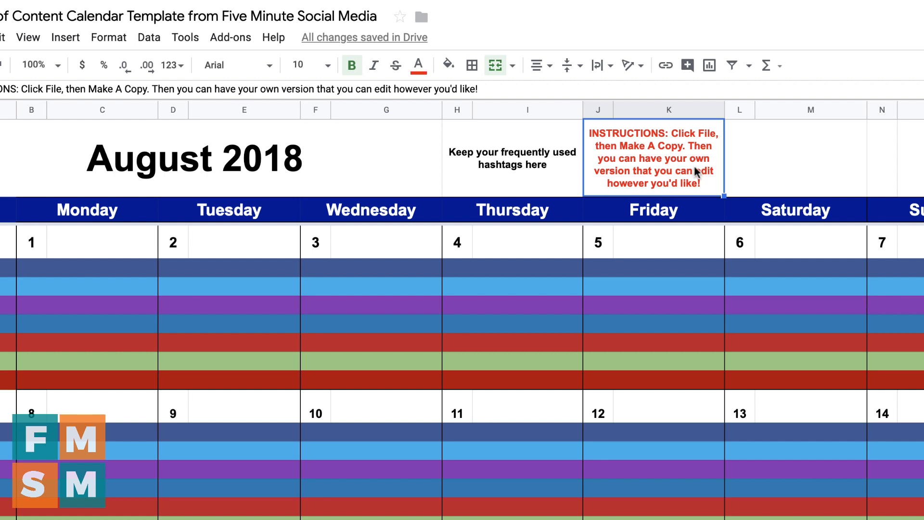
left_click(56, 273)
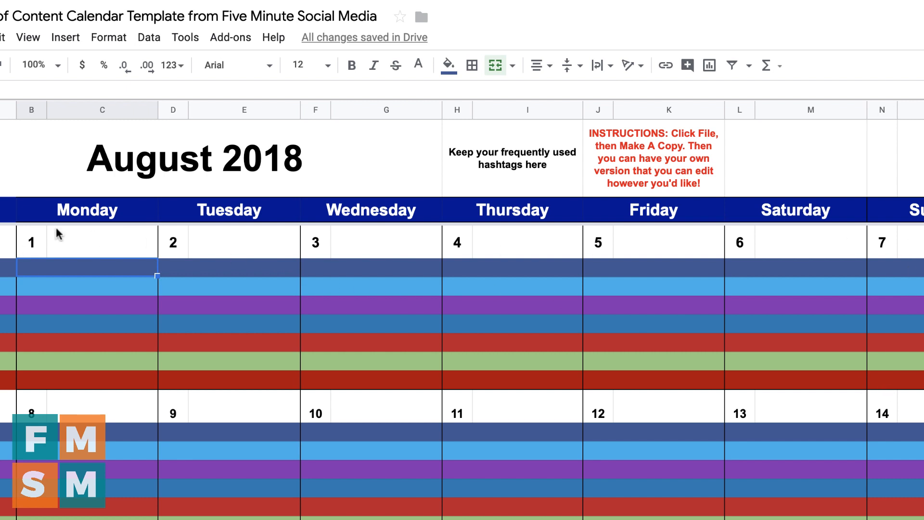
left_click(32, 246)
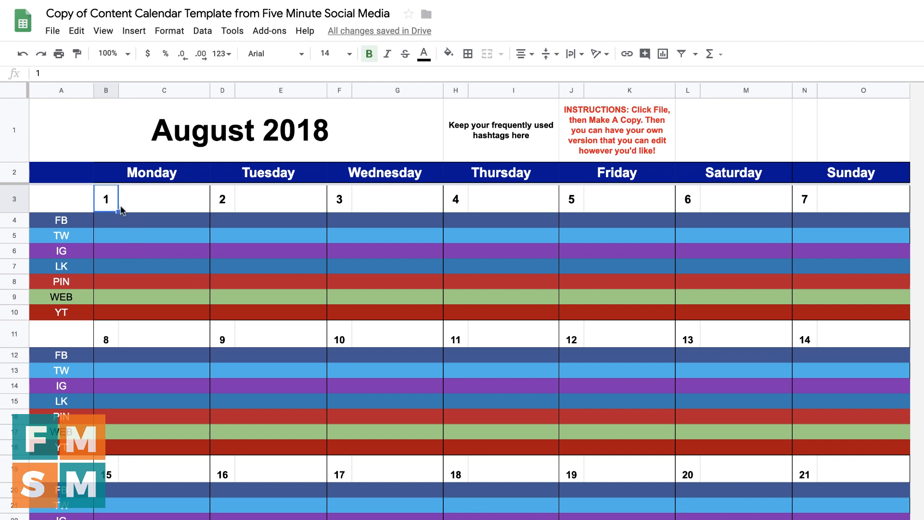
Delete the TW, LK, PIN, WEB and YT rows from the first two weeks, keeping only FB and IG
left_click(14, 235)
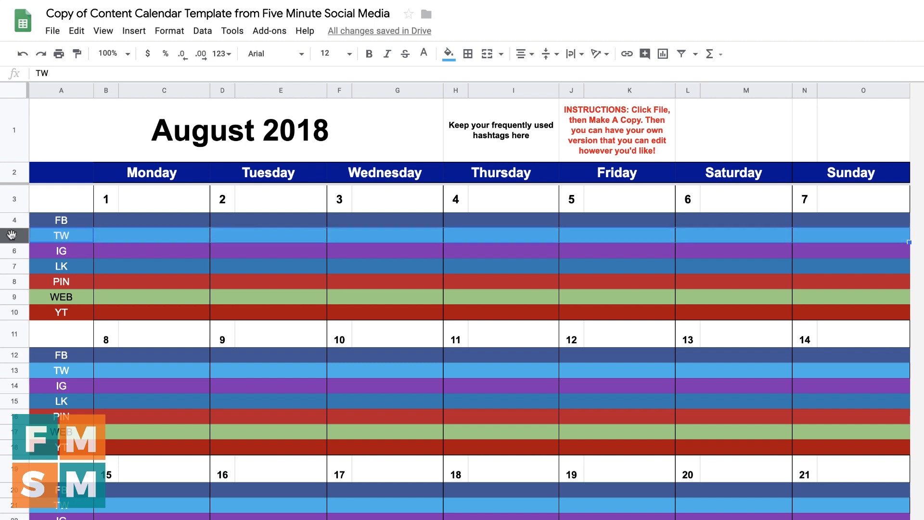
left_click(11, 263, "super")
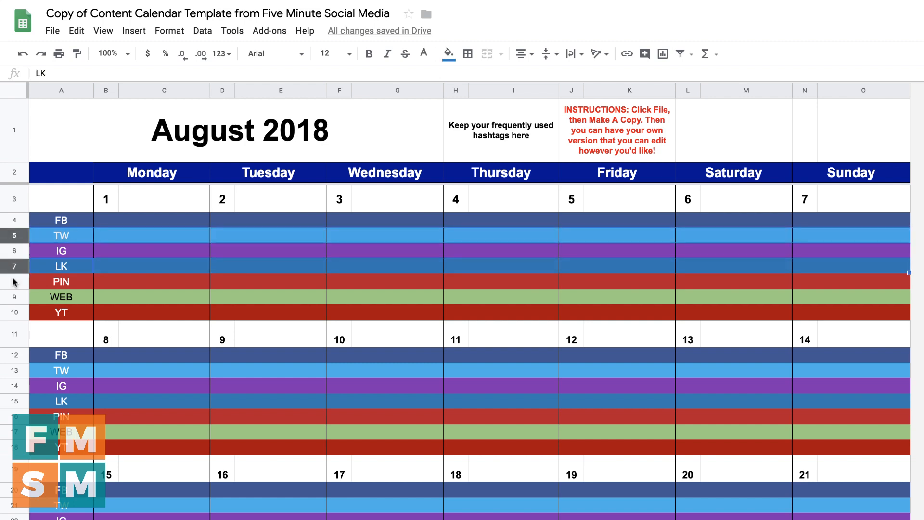
left_click(13, 282, "super")
left_click(14, 297, "super")
left_click(13, 312, "super")
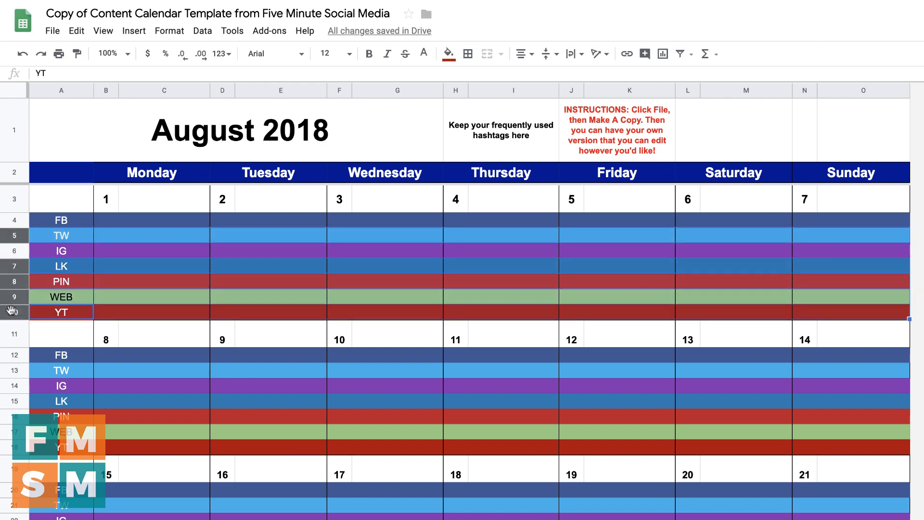
left_click(11, 370, "super")
left_click(13, 401, "super")
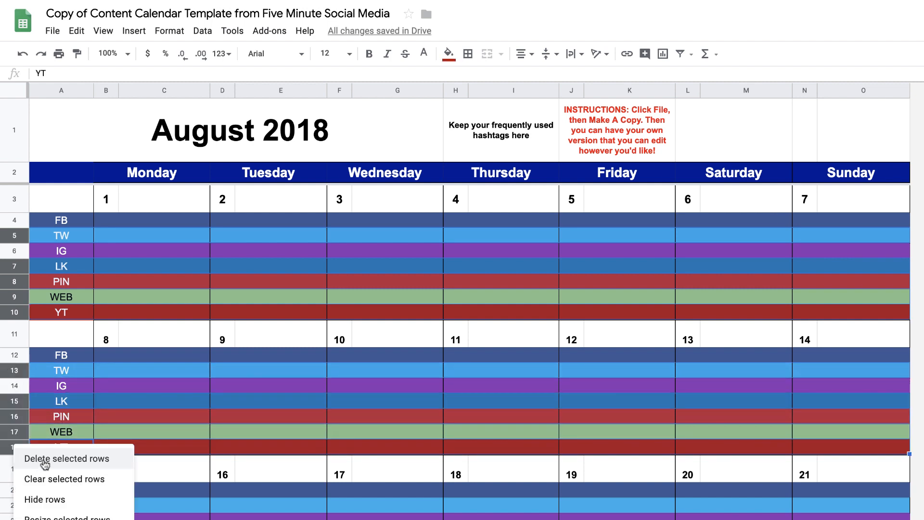
left_click(50, 462)
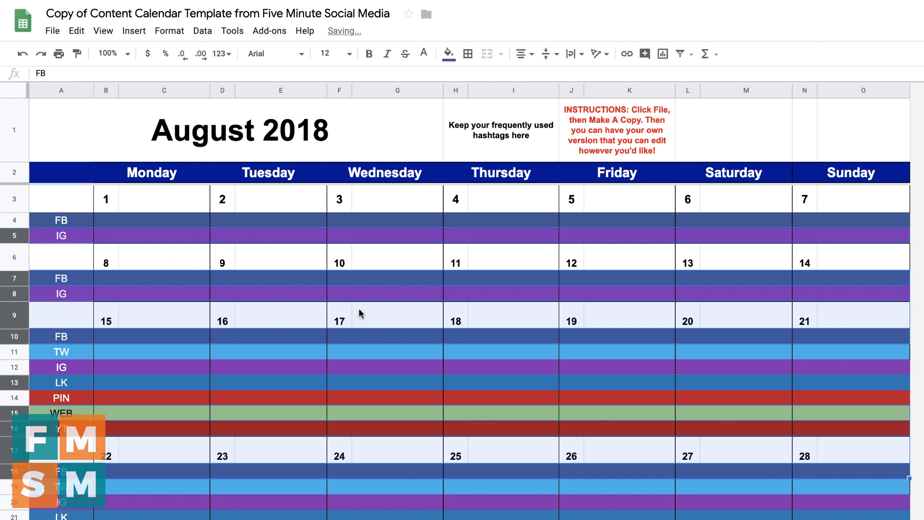
left_click(351, 366)
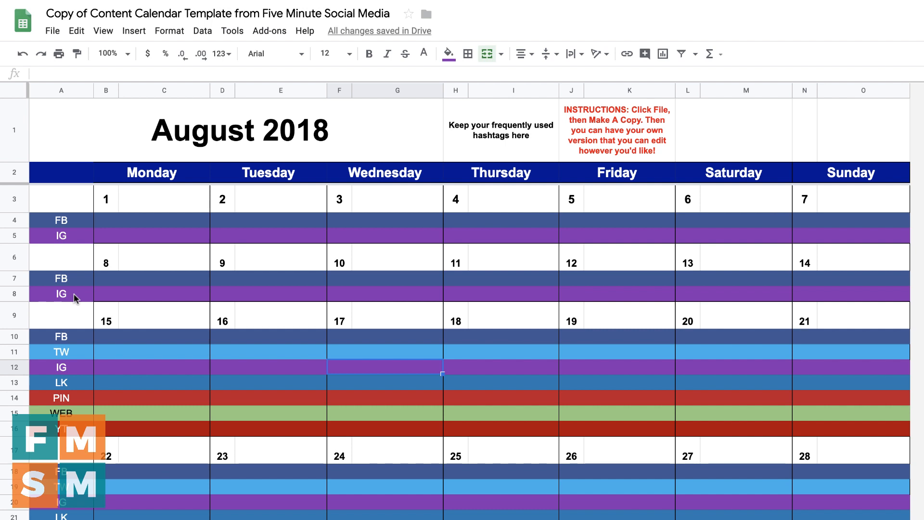
left_click(181, 235)
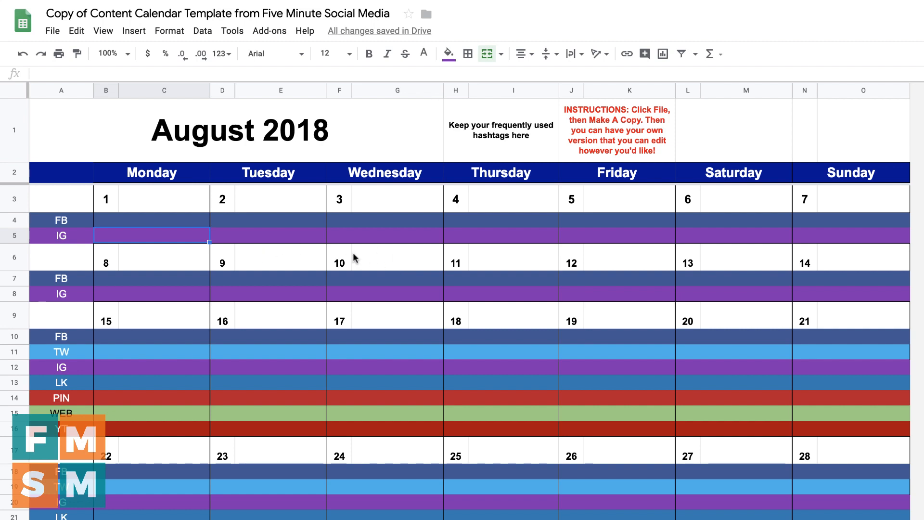
Enter "Anniversary Sale Begins" in the note cell beside day 8
left_click(161, 267)
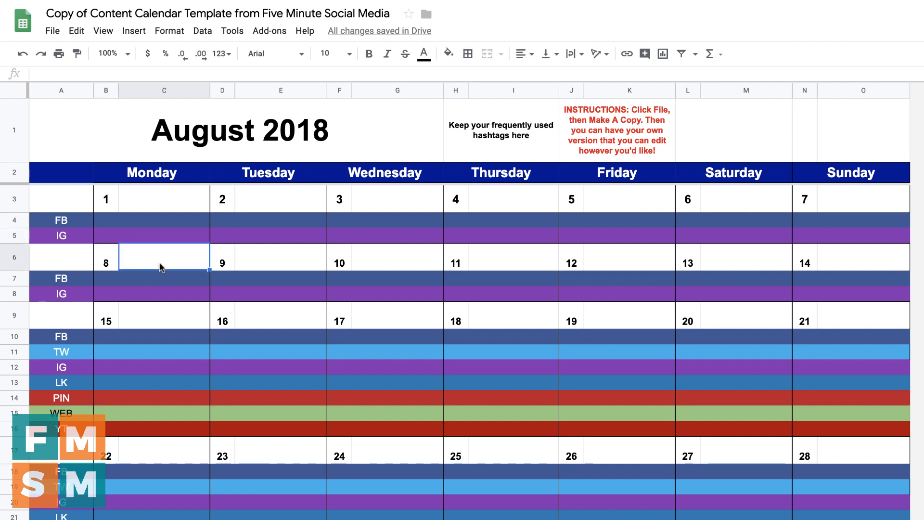
type("Anniv")
type("e")
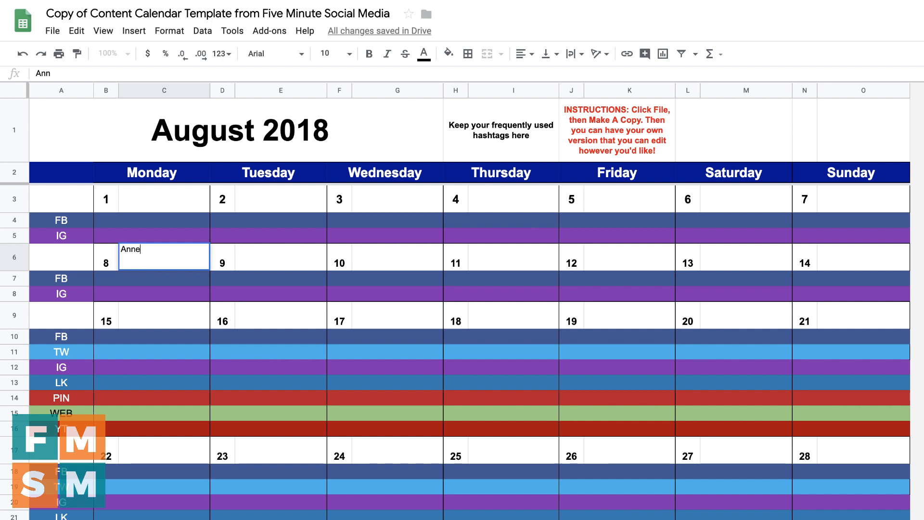
key("BackSpace")
type("iversary Sale Begins")
key("Return")
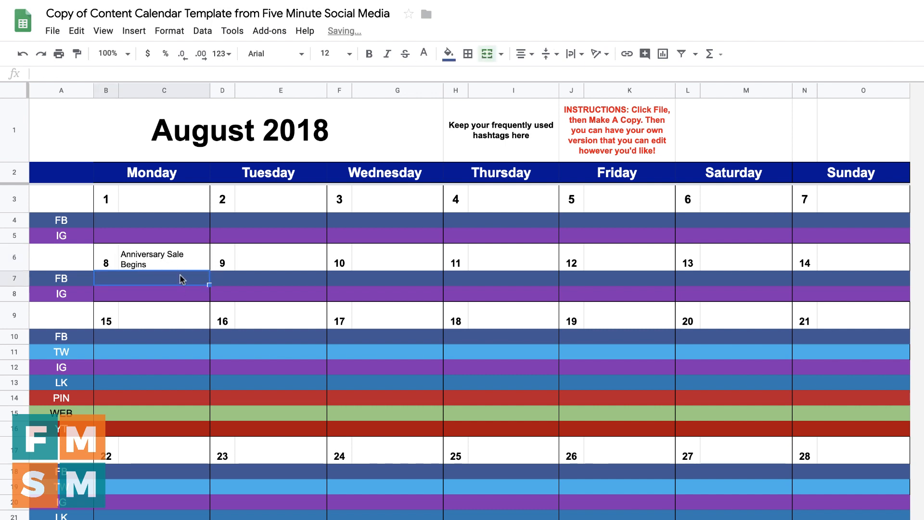
Enter "National Taco Day" in the note cell beside day 12
left_click(628, 256)
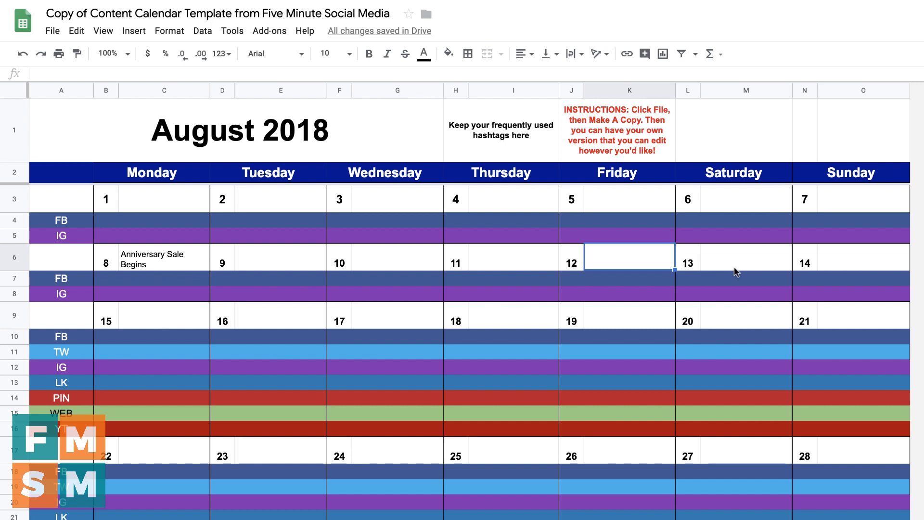
type("National Tac")
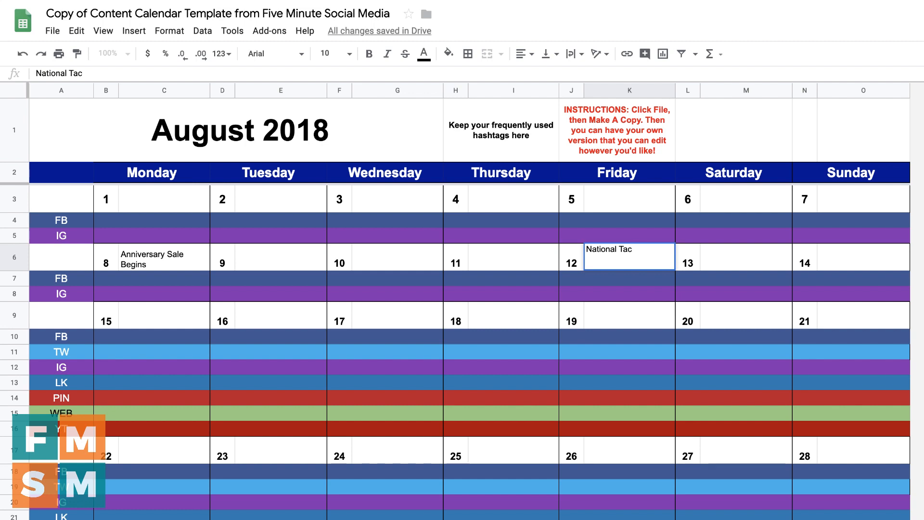
type("o Day")
key("Return")
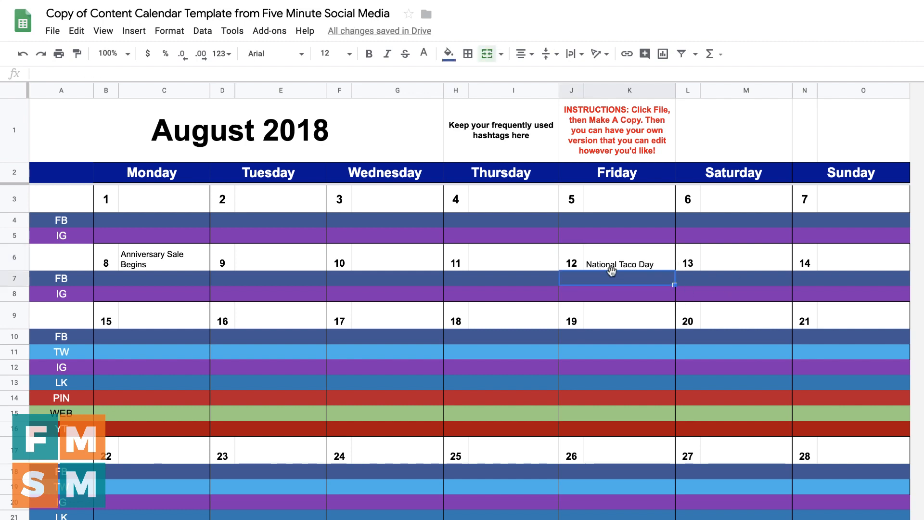
Enter "Post" in the FB row for day 2 and copy it to days 4 and 6
left_click(222, 201)
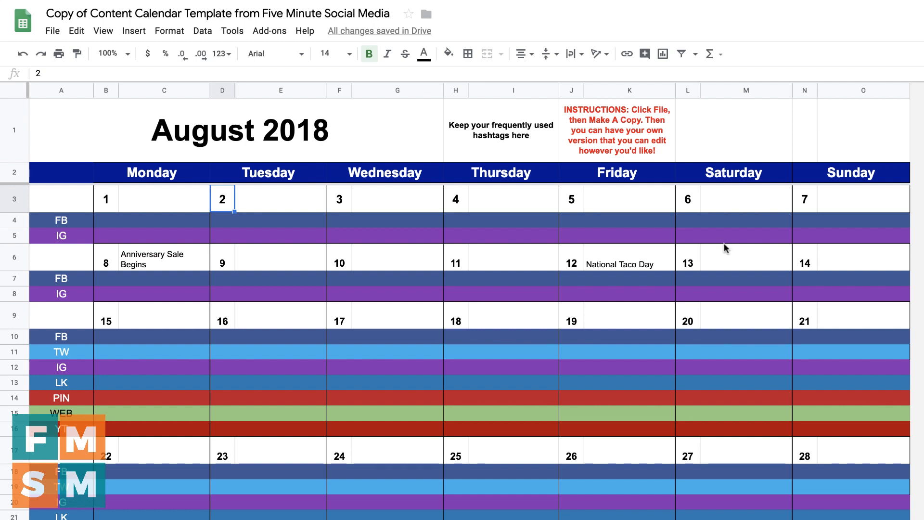
left_click(253, 223)
type("Post")
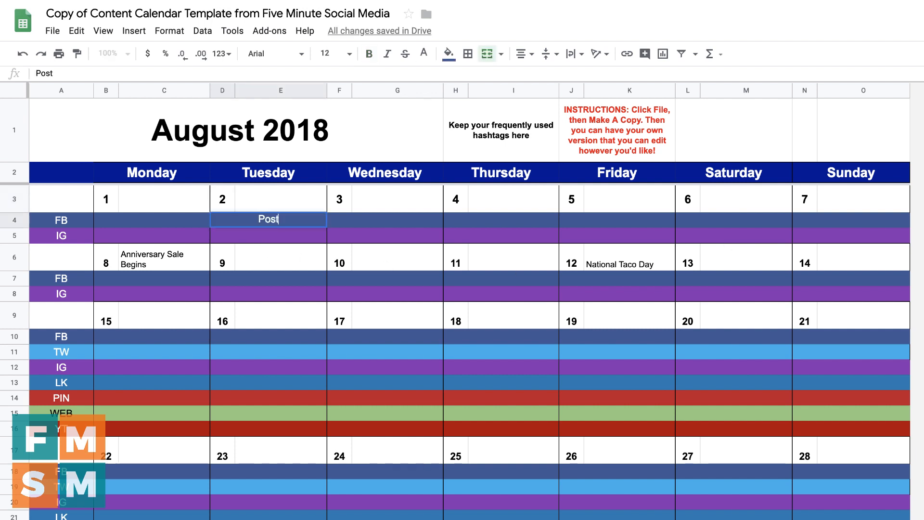
key("Return")
left_click(260, 224)
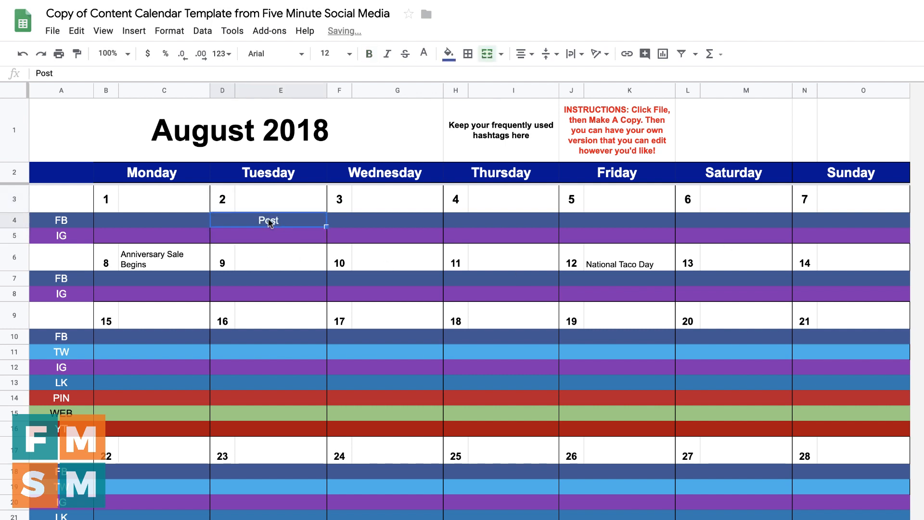
key("ctrl+c")
left_click(534, 223)
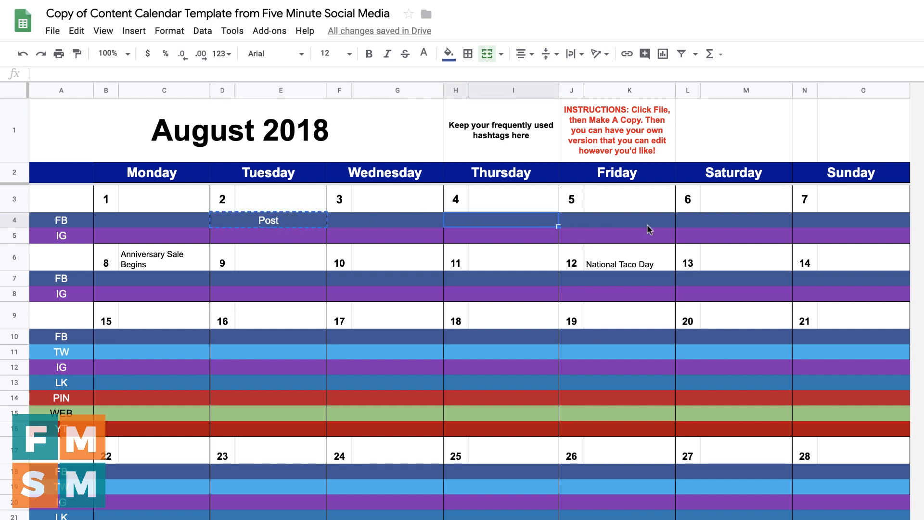
key("ctrl+v")
left_click(748, 223)
key("ctrl+v")
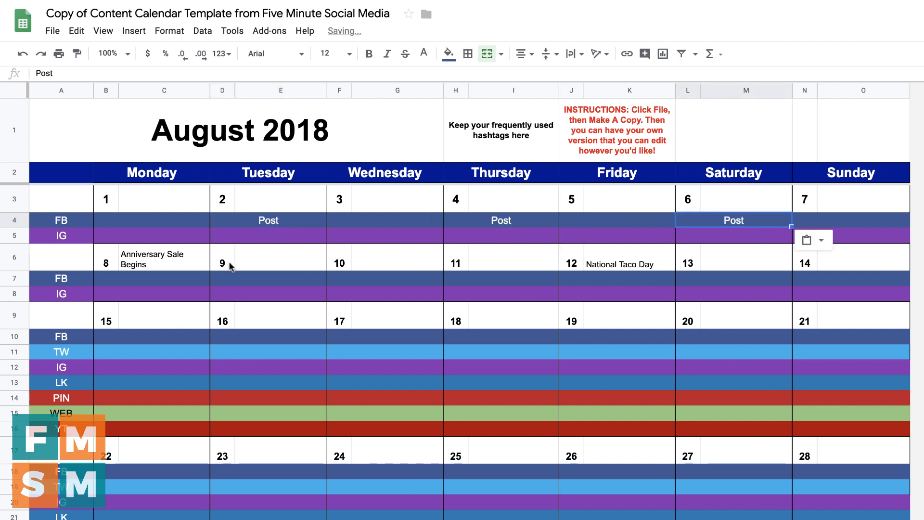
Paste the copied "Post" entry into the second week's FB row for days 8, 10 and 12
left_click(181, 283)
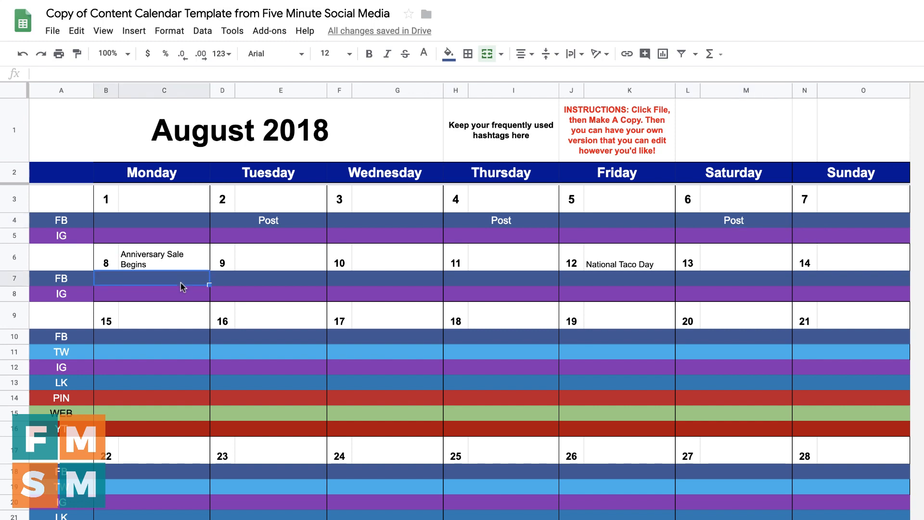
key("ctrl+v")
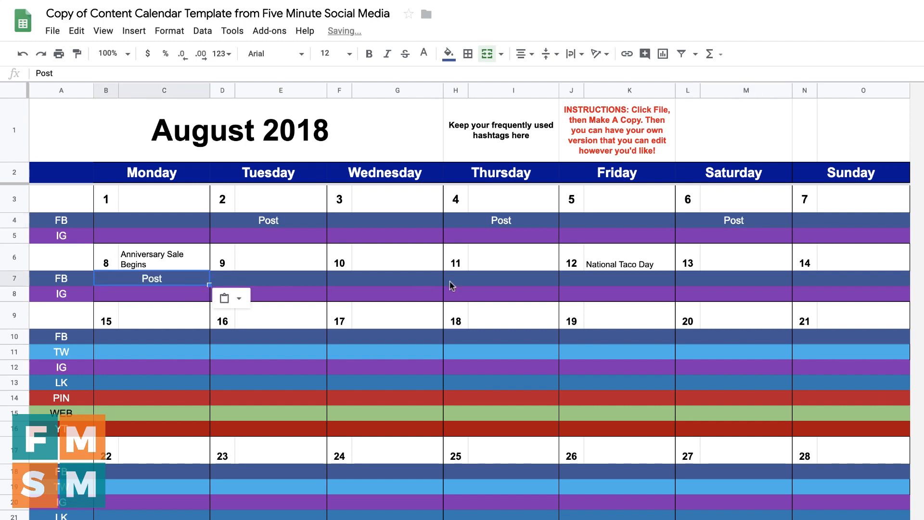
left_click(395, 279)
key("ctrl+v")
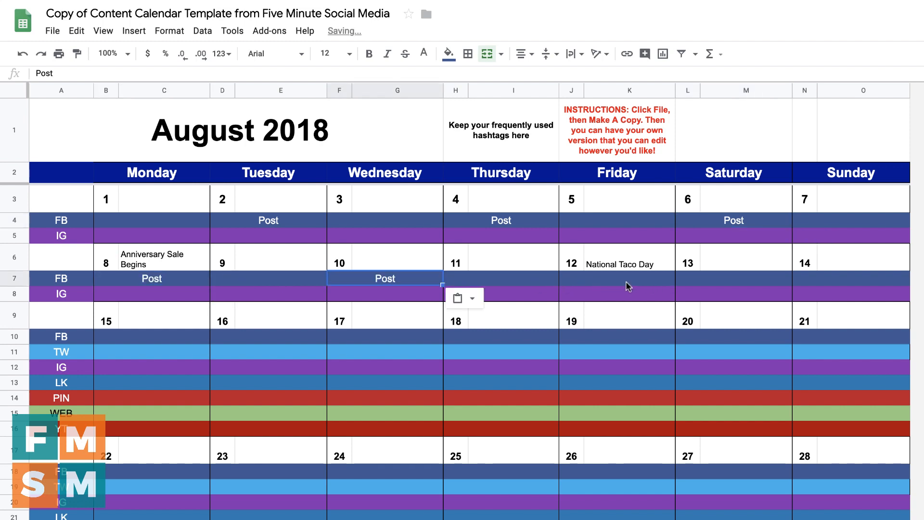
left_click(627, 283)
key("ctrl+v")
left_click(778, 294)
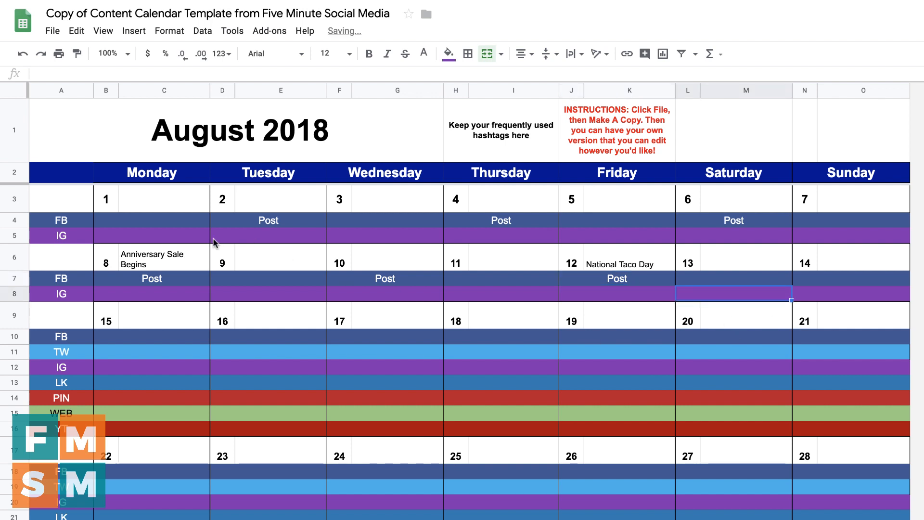
Enter "Photo Post" in the IG row for day 1
left_click(154, 235)
key("ctrl+v")
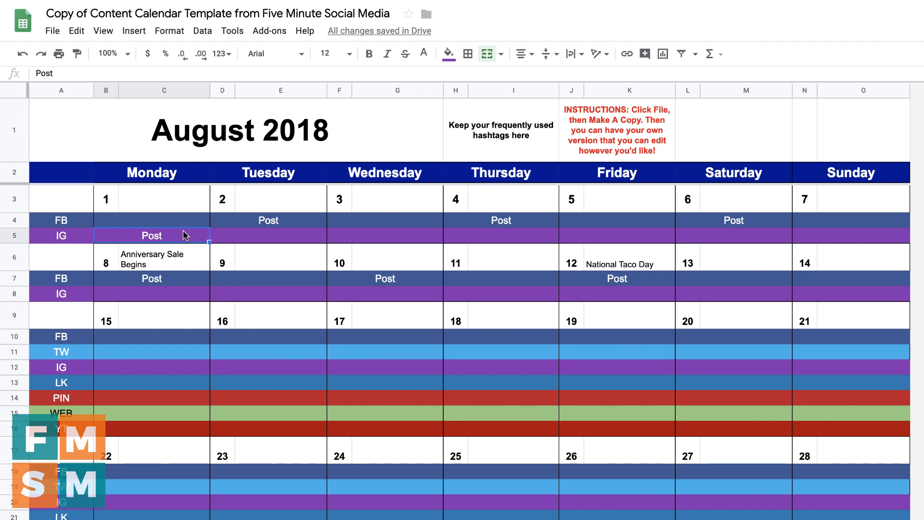
type("Photo Post")
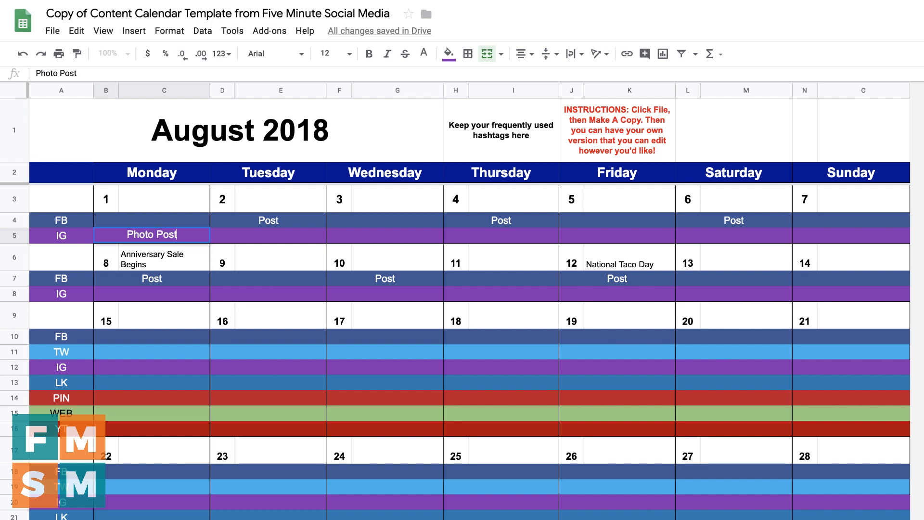
key("Return")
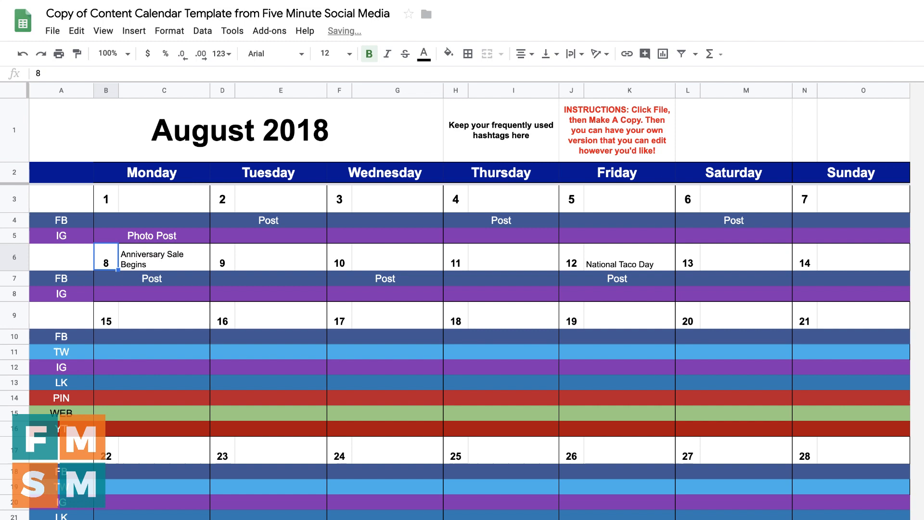
Copy day 1's "Photo Post" entry to the IG row for days 3, 5 and 7
left_click(173, 234)
key("super+c")
left_click(395, 236)
key("super+v")
left_click(597, 236)
key("super+v")
left_click(837, 236)
Paste "Photo Post" into the second week's IG row for days 9, 11 and 13
left_click(289, 294)
key("super+v")
left_click(501, 294)
key("super+v")
left_click(701, 296)
key("super+v")
Enter "Video Post" in the IG row for day 2
left_click(252, 234)
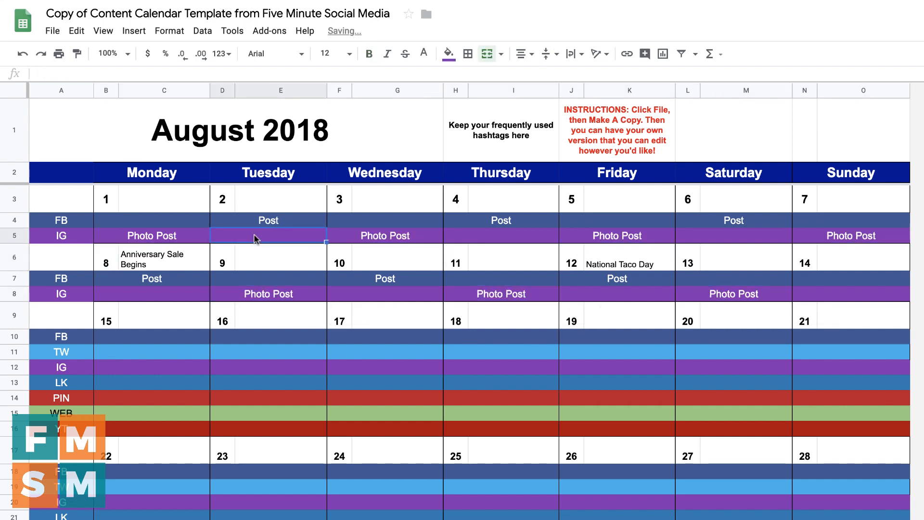
type("Video Pops")
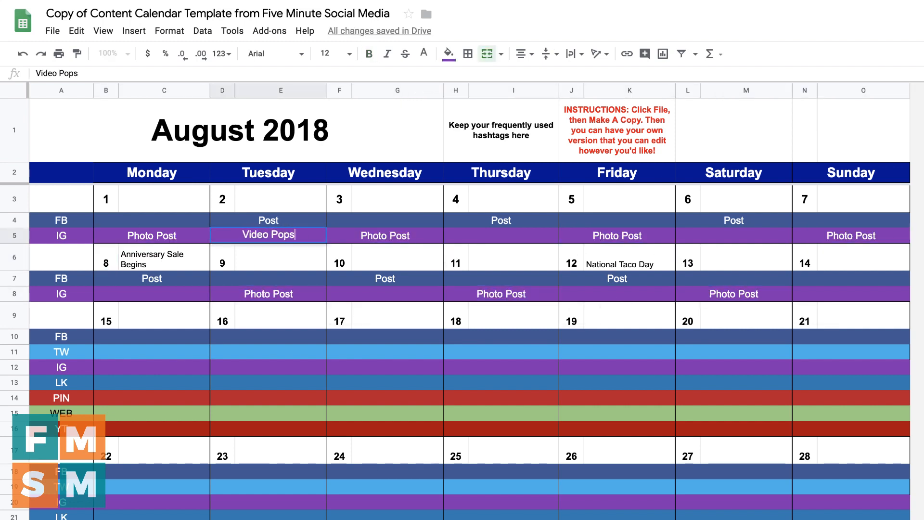
key("BackSpace")
key("BackSpace")
type("st")
key("Return")
Copy day 2's "Video Post" entry to the IG row for days 4 and 6
left_click(268, 235)
key("super+c")
left_click(501, 236)
key("super+v")
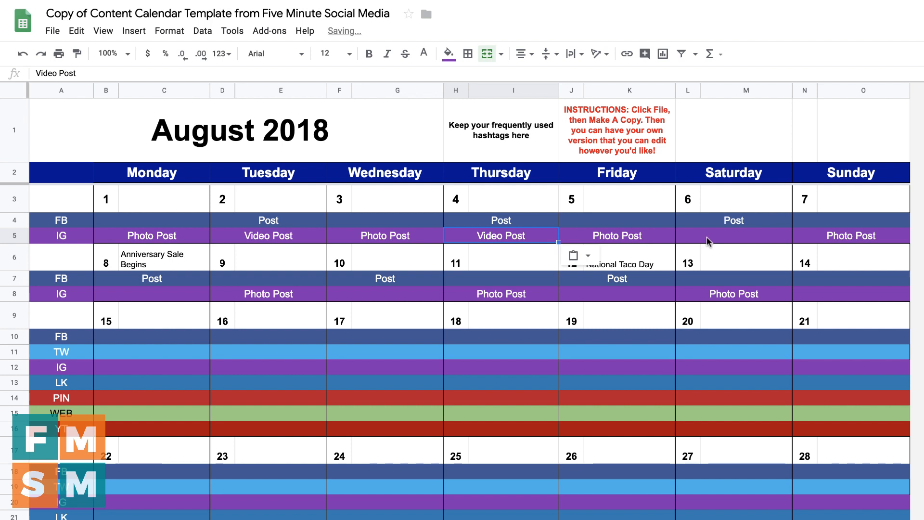
left_click(707, 237)
key("super+v")
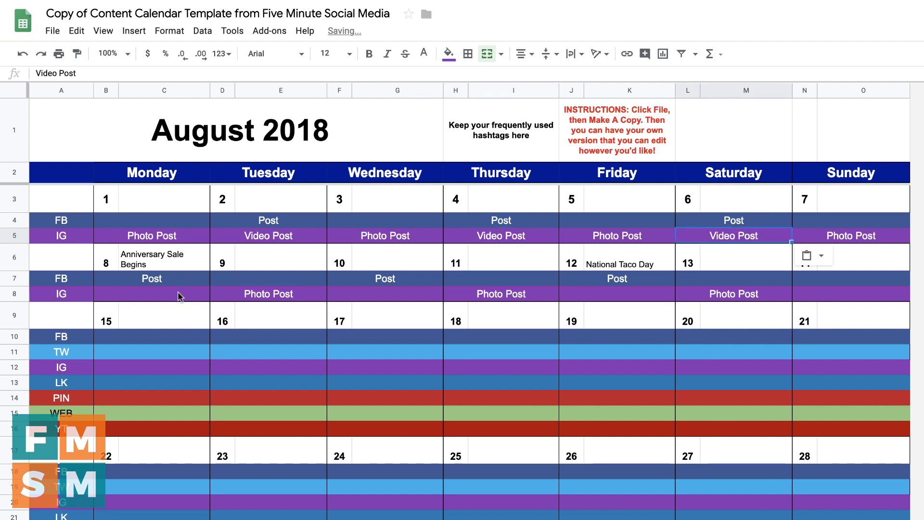
Paste "Video Post" into the second week's IG row for days 8, 10, 12 and 14
left_click(178, 293)
key("super+v")
left_click(382, 304)
left_click(392, 294)
key("super+v")
left_click(619, 295)
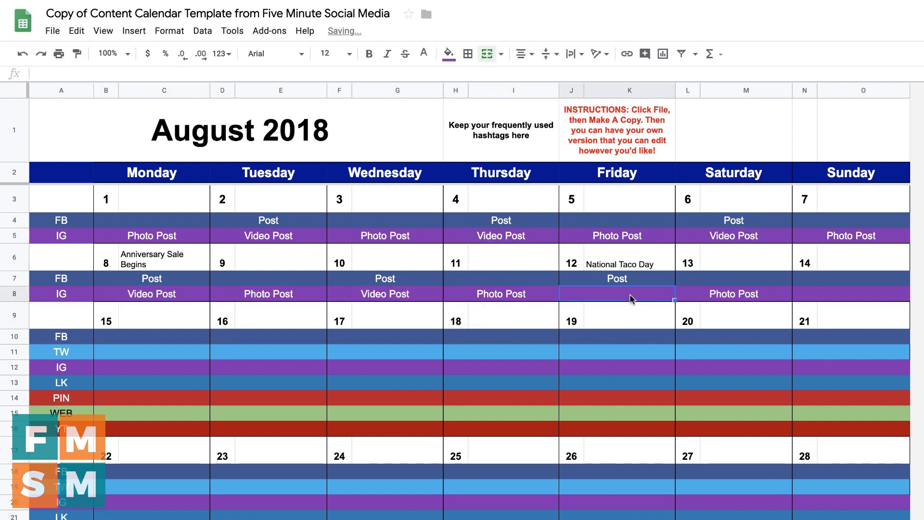
key("super+v")
left_click(828, 295)
key("super+v")
left_click(499, 326)
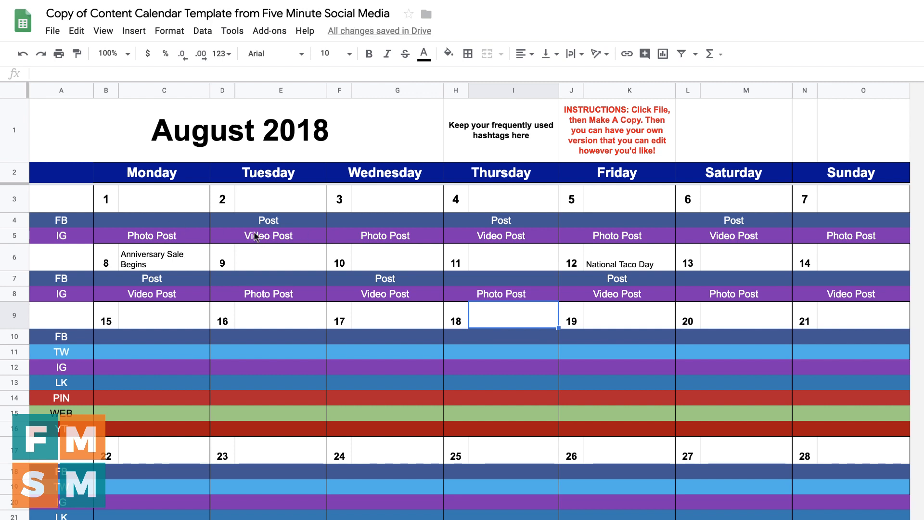
Replace day 8's FB entry with "Anniversary Sale Kickoff!" and its IG entry with "Video About Anniversary Sale"
left_click(161, 278)
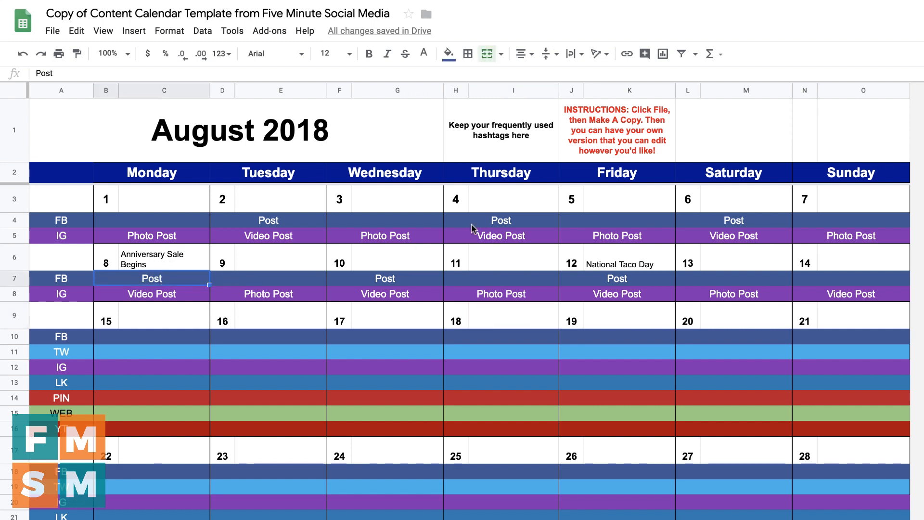
type("Anniversary Sale Kickoff!")
left_click(175, 298)
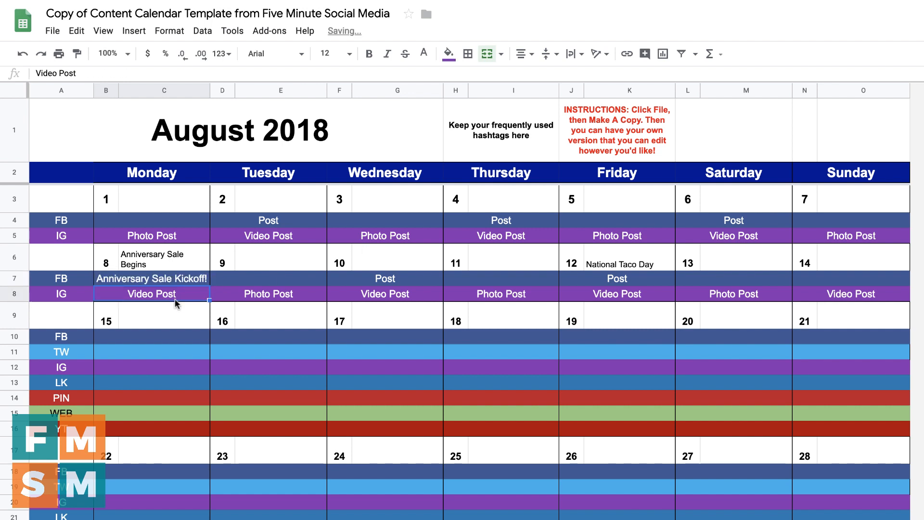
type("V")
type("o About ANni")
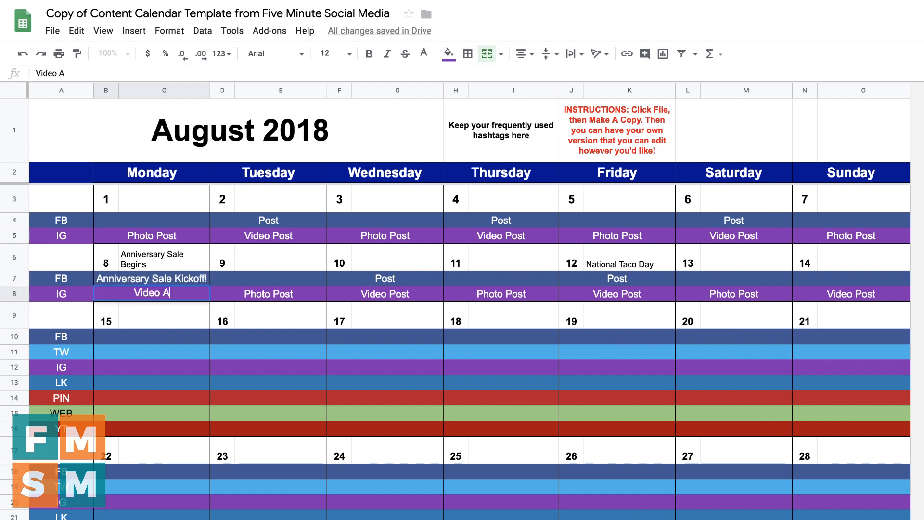
key("BackSpace")
key("BackSpace")
key("BackSpace")
type("nniversary Sale")
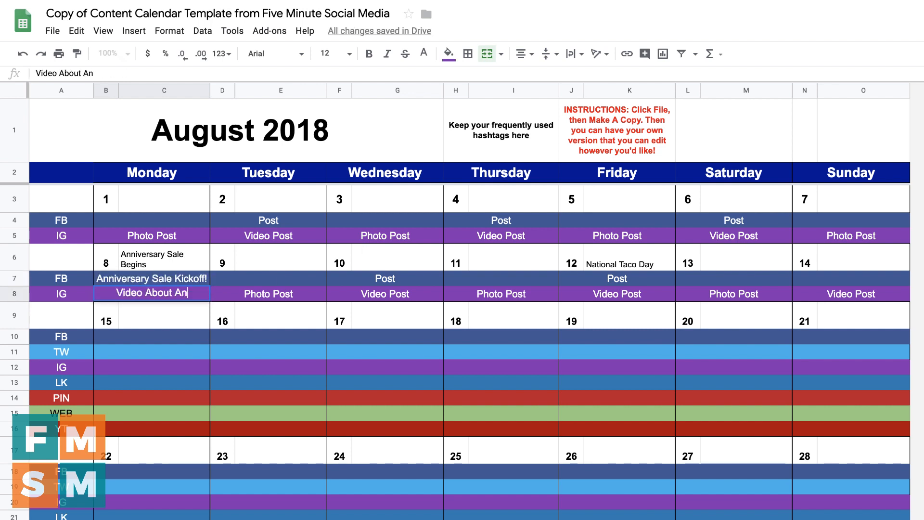
key("Return")
Replace the FB entry for day 12, National Taco Day, with "Taco Lunch With Team Photo"
left_click(629, 264)
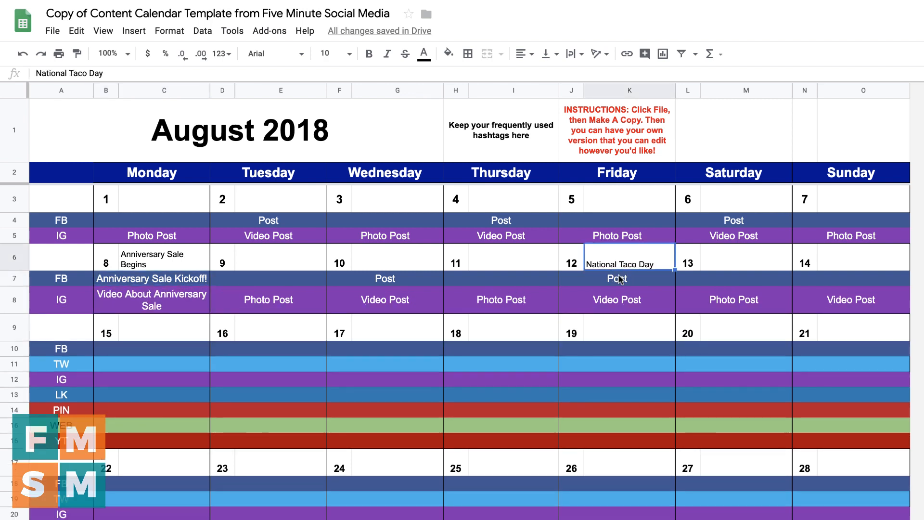
left_click(621, 279)
type("Taco Lunch With Team Photo")
key("Return")
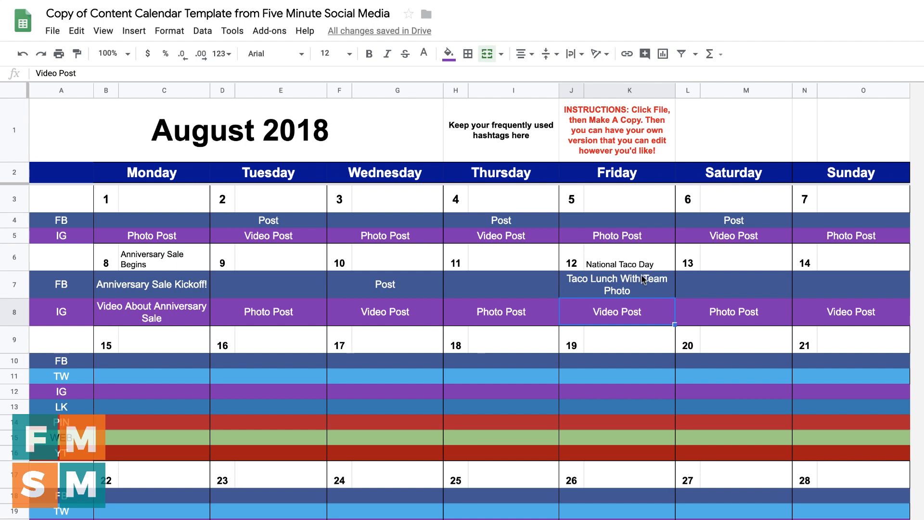
left_click(612, 284)
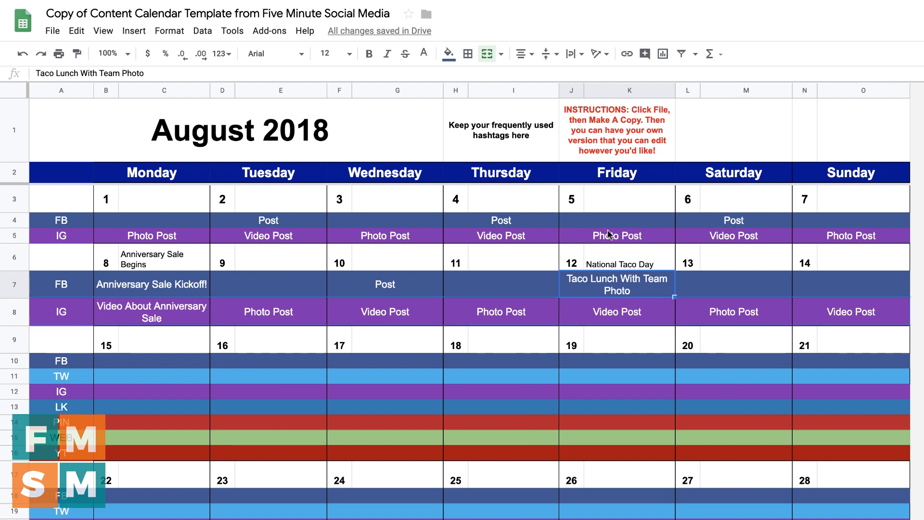
Replace day 4's FB entry with "Blog: 7 Ways To Double Your Revenue"
left_click(517, 219)
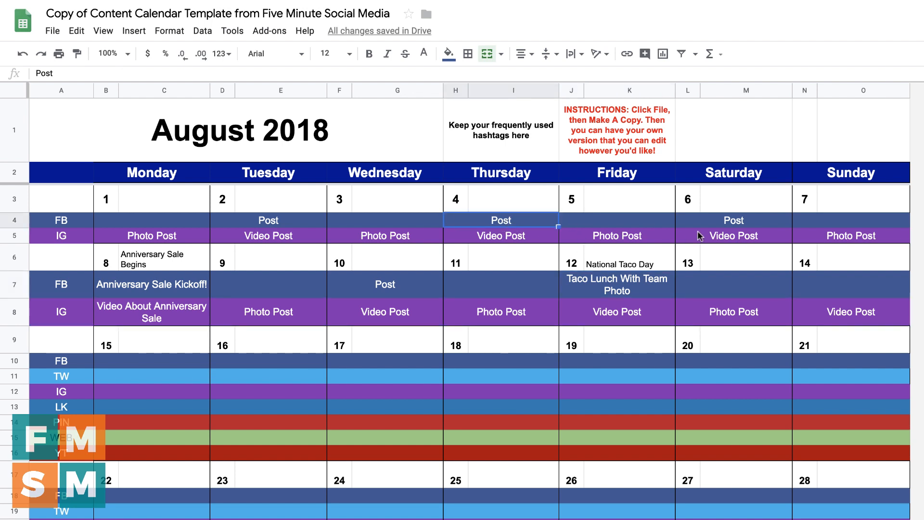
type("Blog: 7 Ways To Double Your Revenue")
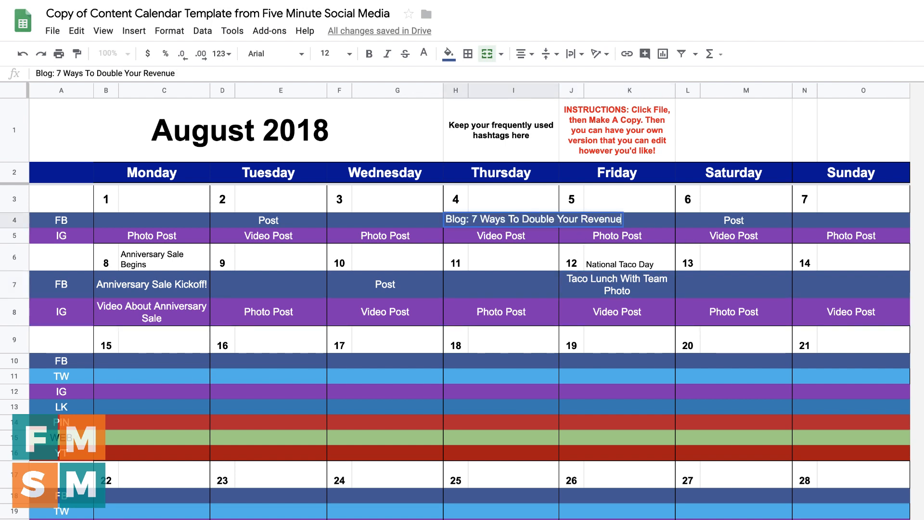
key("Return")
left_click(522, 215)
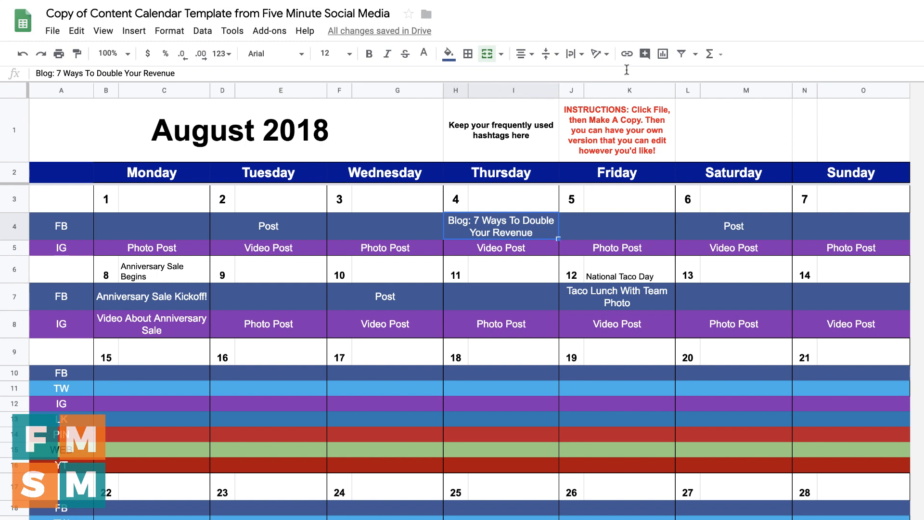
left_click(626, 53)
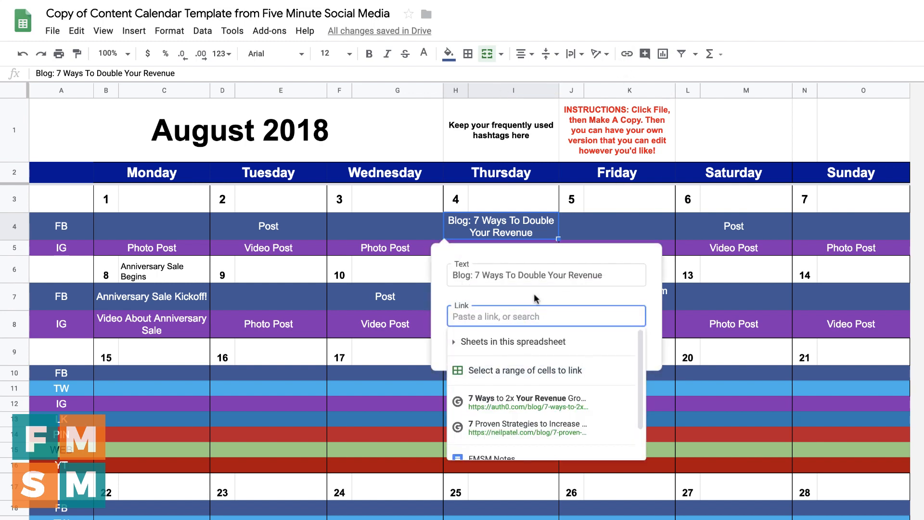
left_click(595, 225)
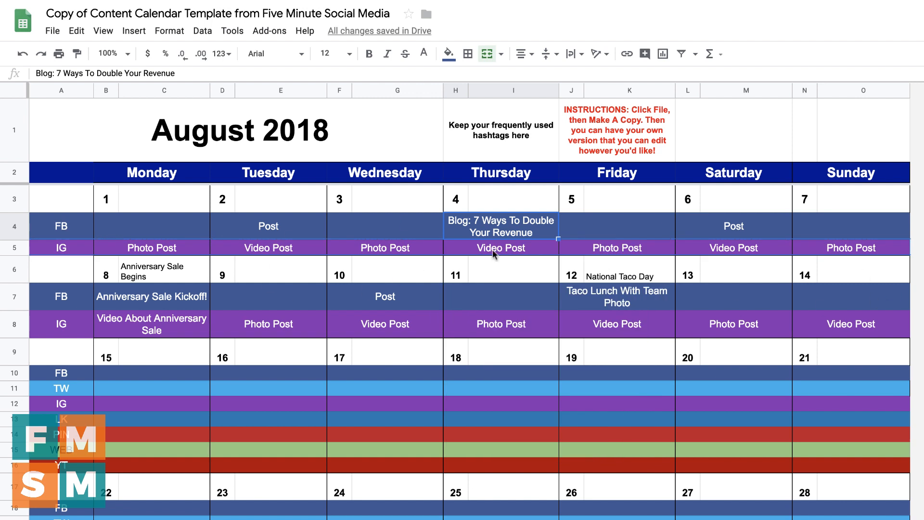